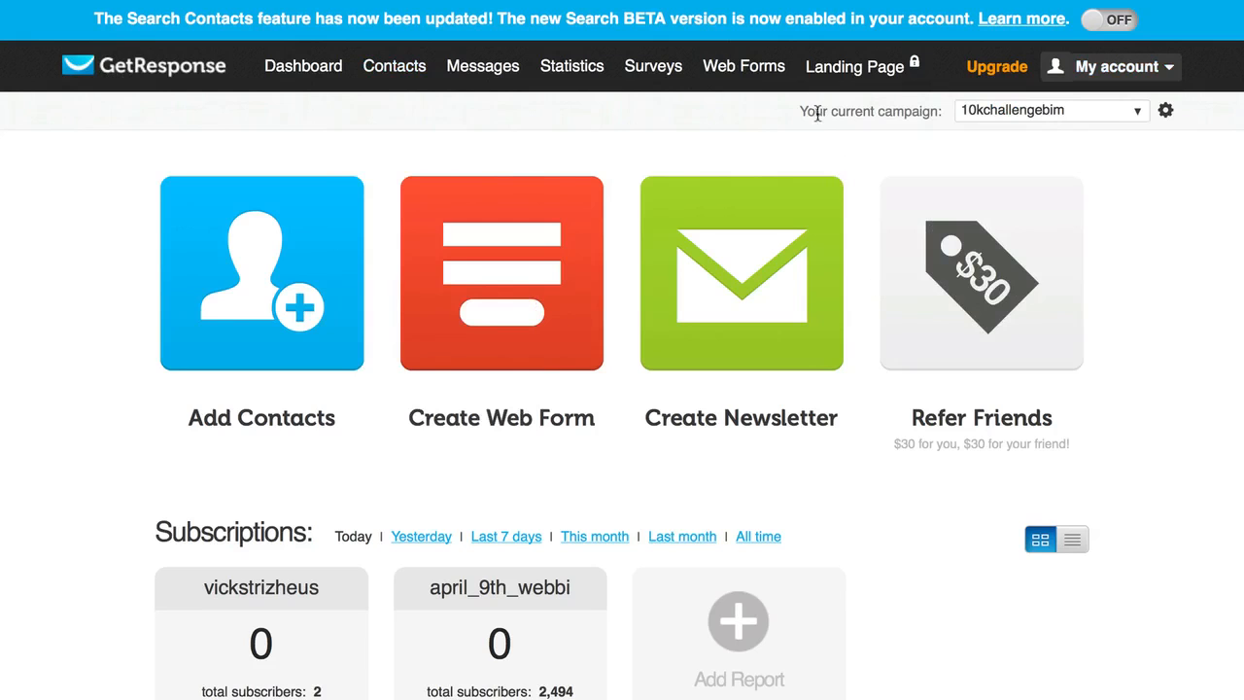
Step: Try to create a new email campaign named test_itf
left_click_drag(801, 110, 941, 112)
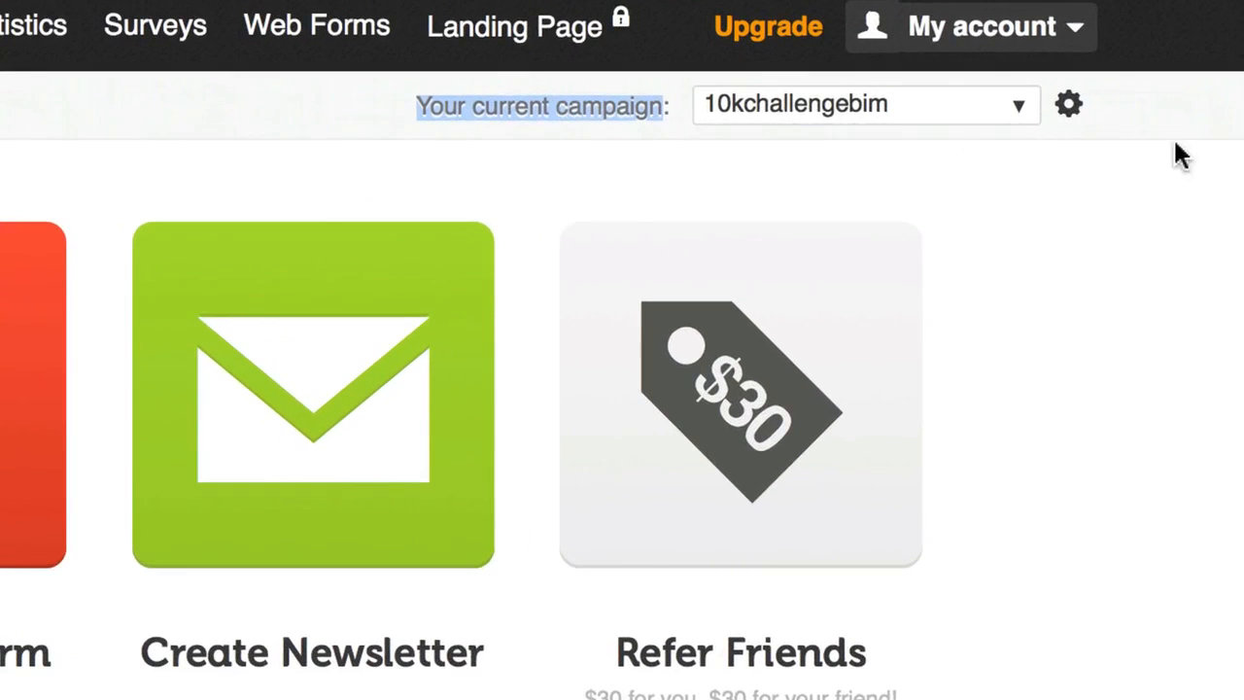
left_click(1021, 110)
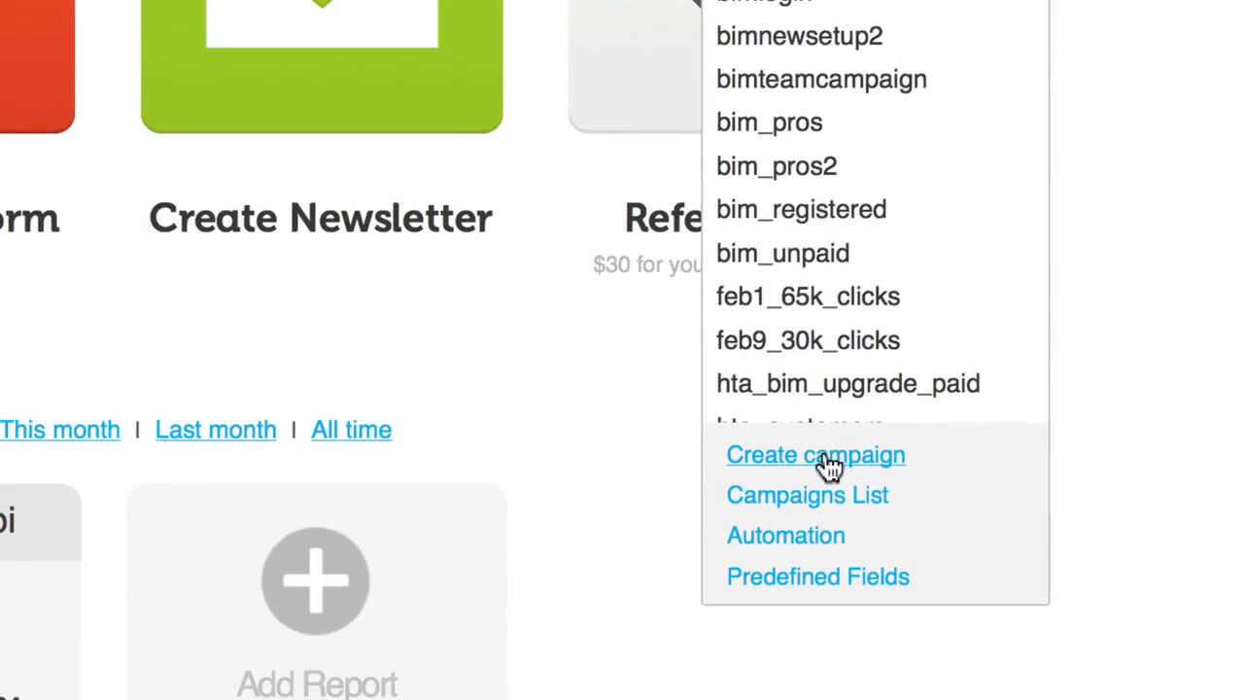
left_click(826, 457)
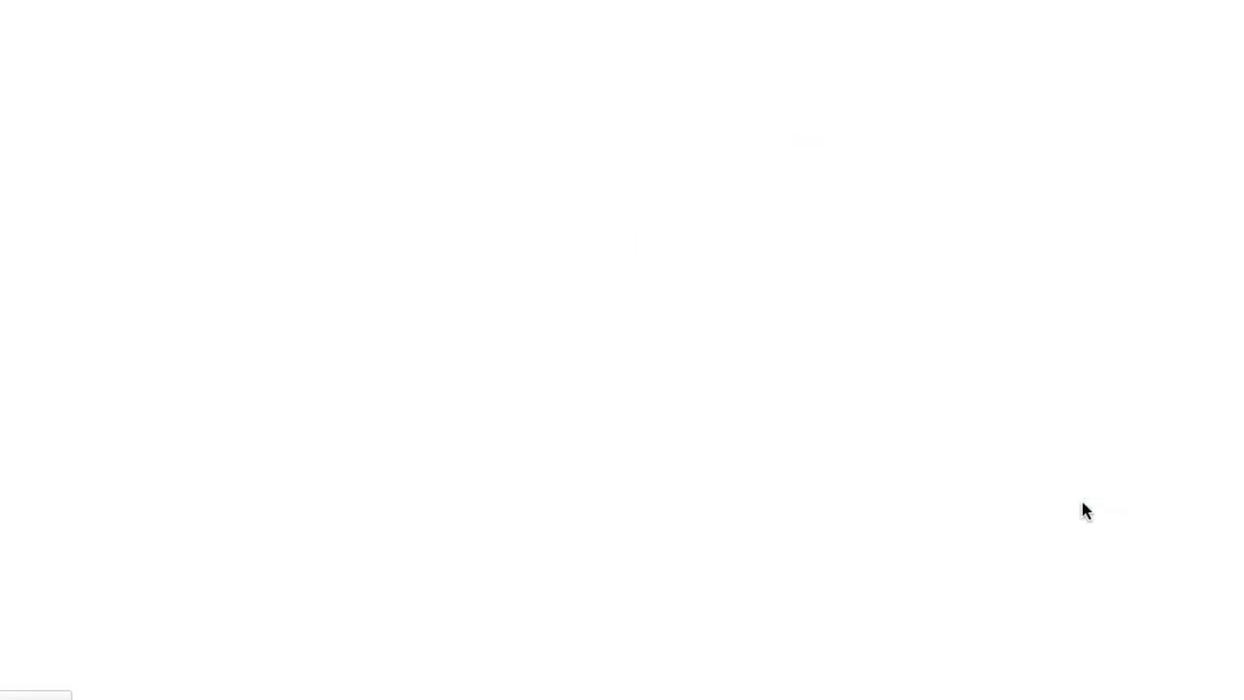
left_click(382, 310)
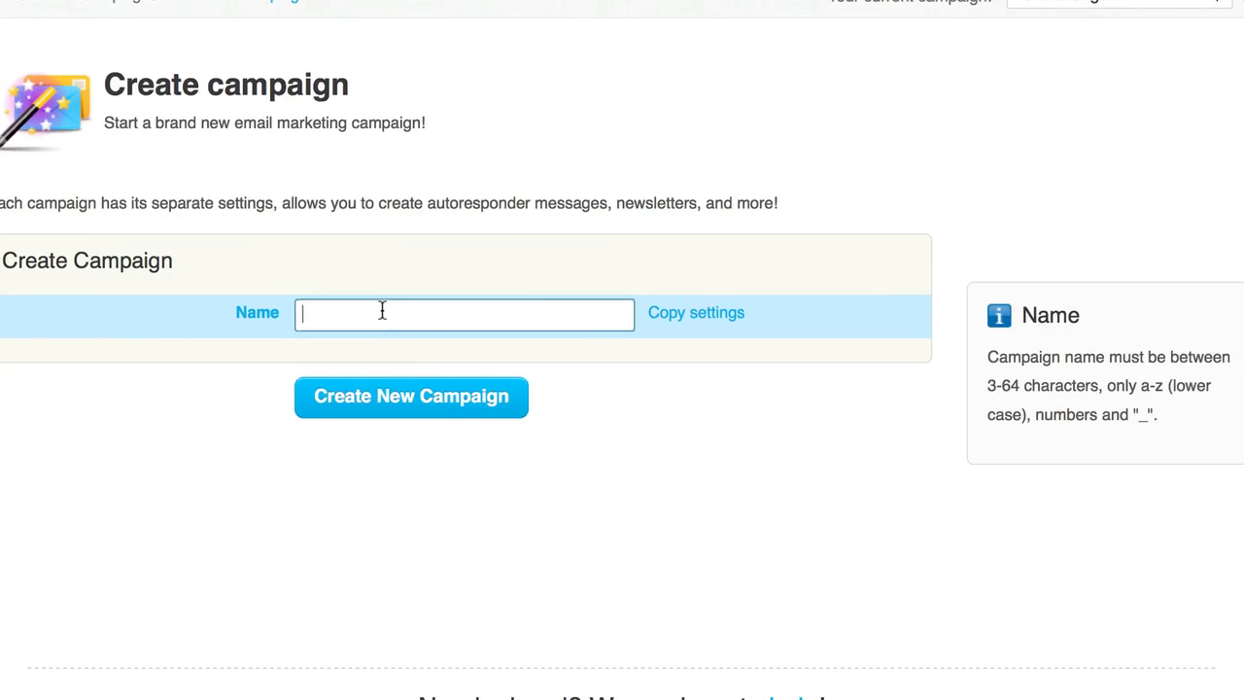
type("test_itf")
left_click(428, 402)
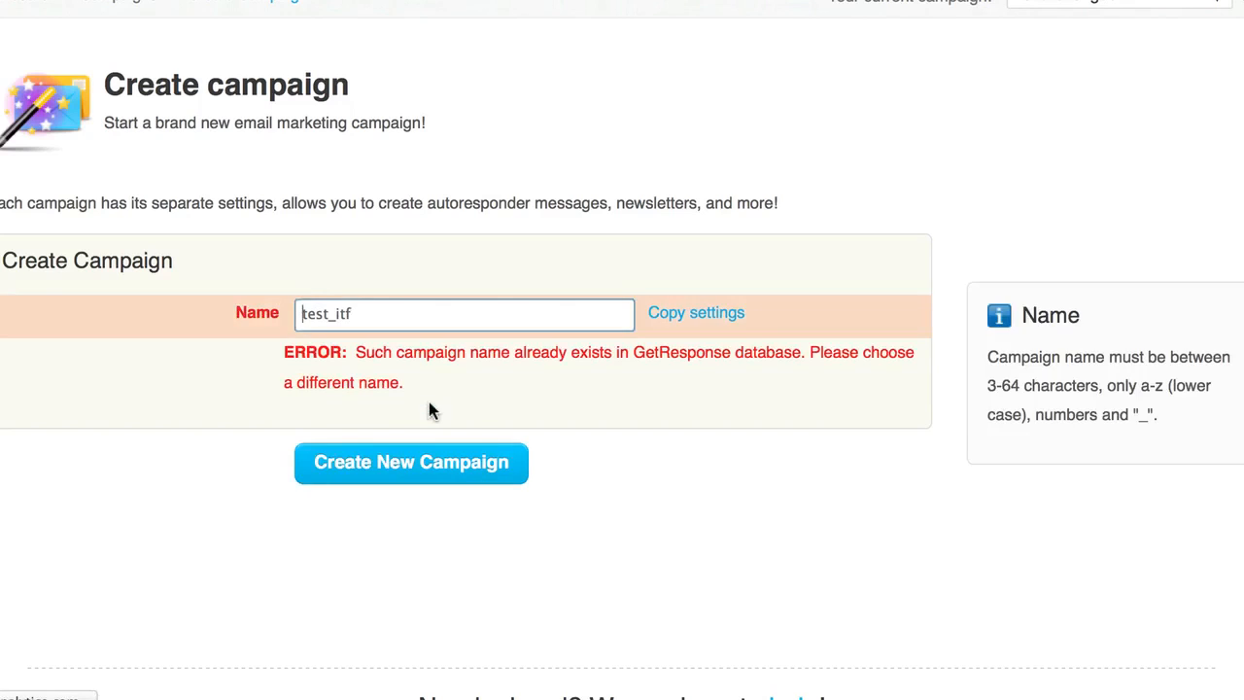
Step: Change the campaign name to test_itf100 and create the campaign
left_click(359, 313)
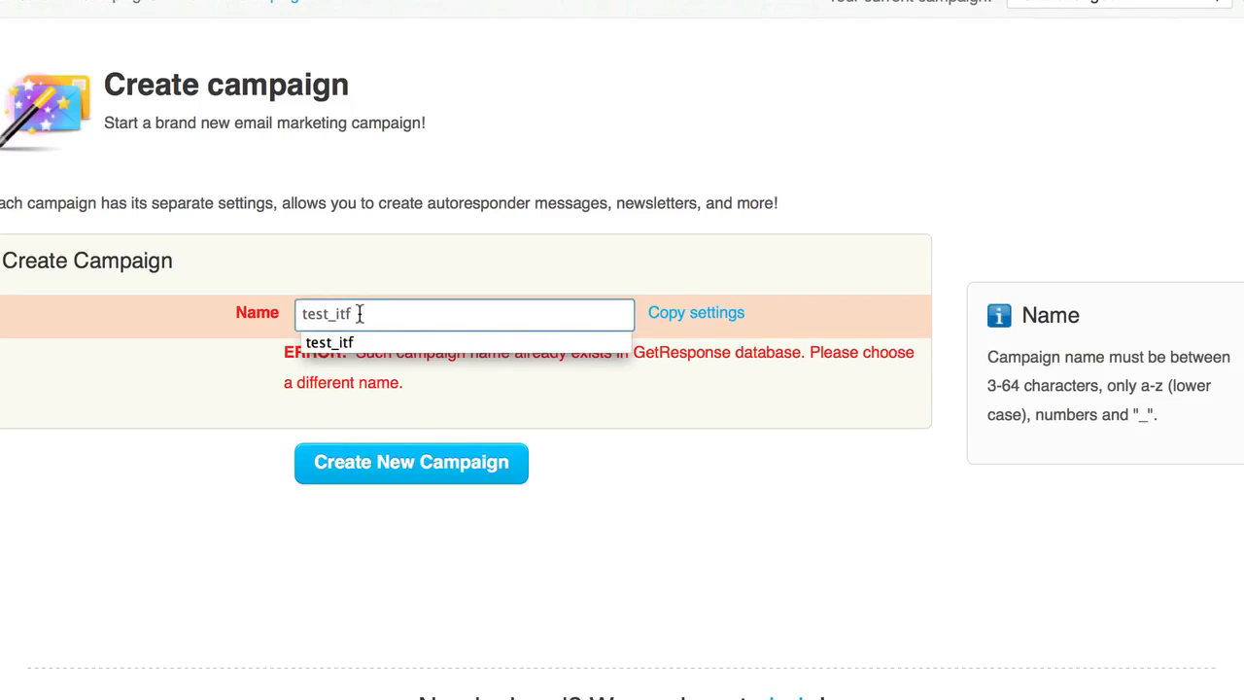
type("100")
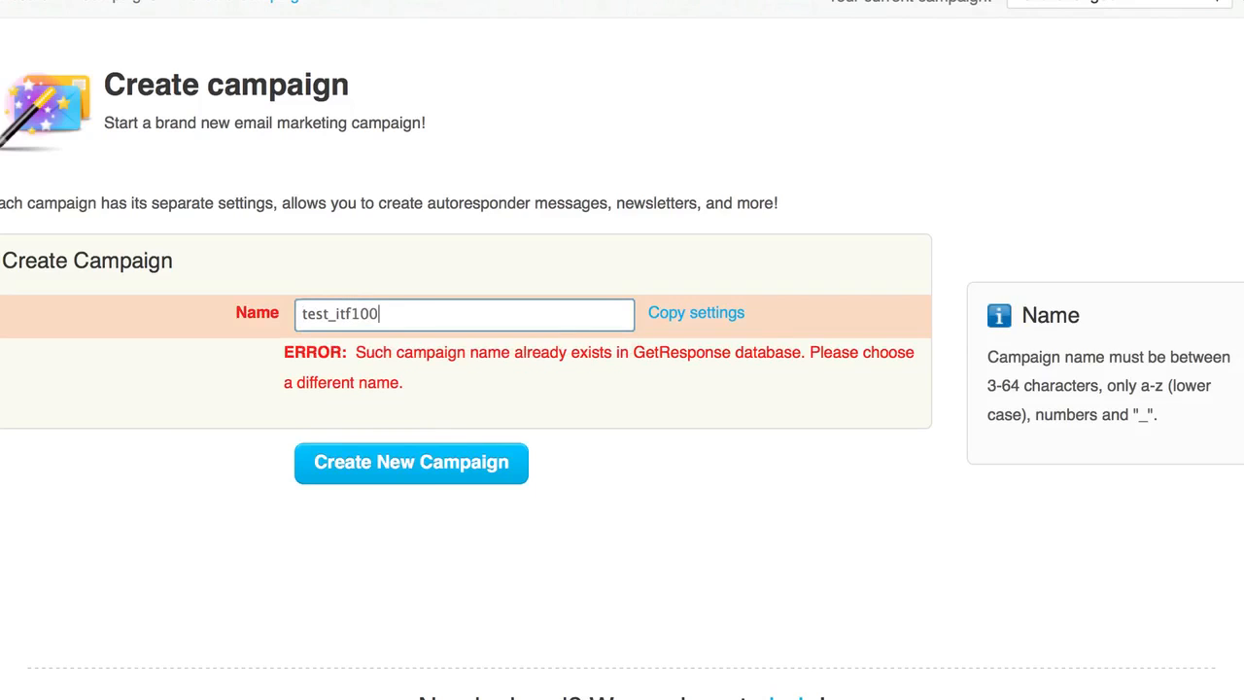
left_click(399, 471)
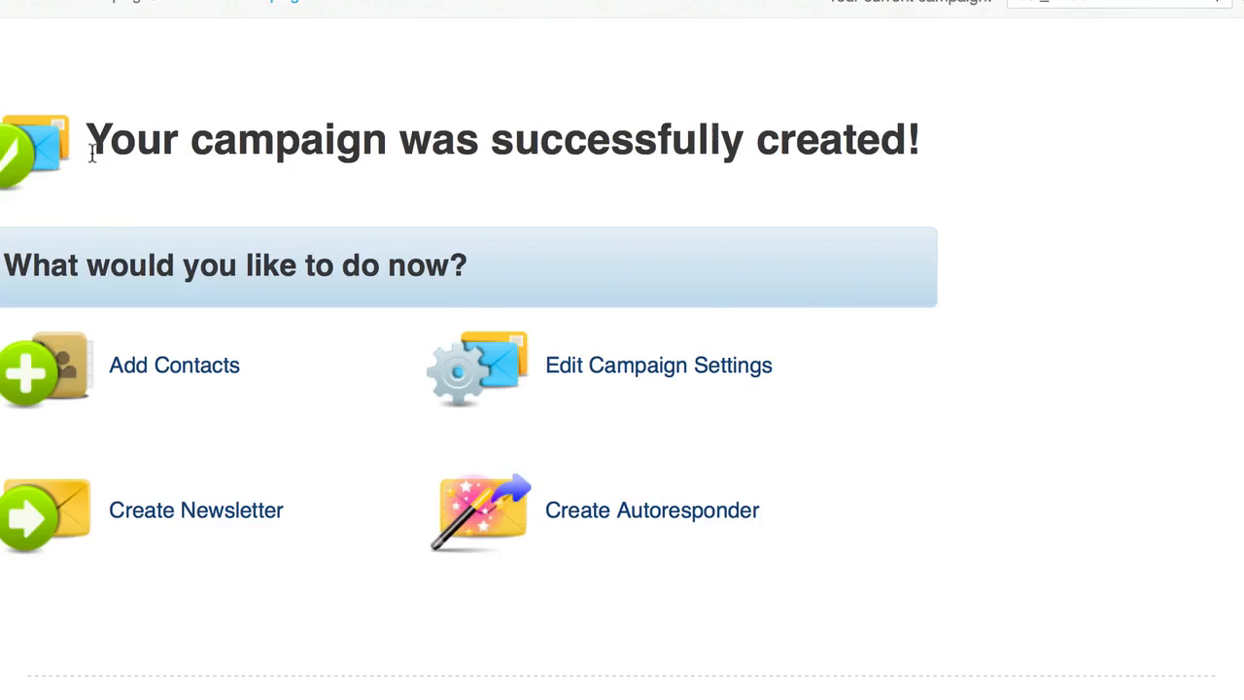
left_click_drag(89, 146, 958, 178)
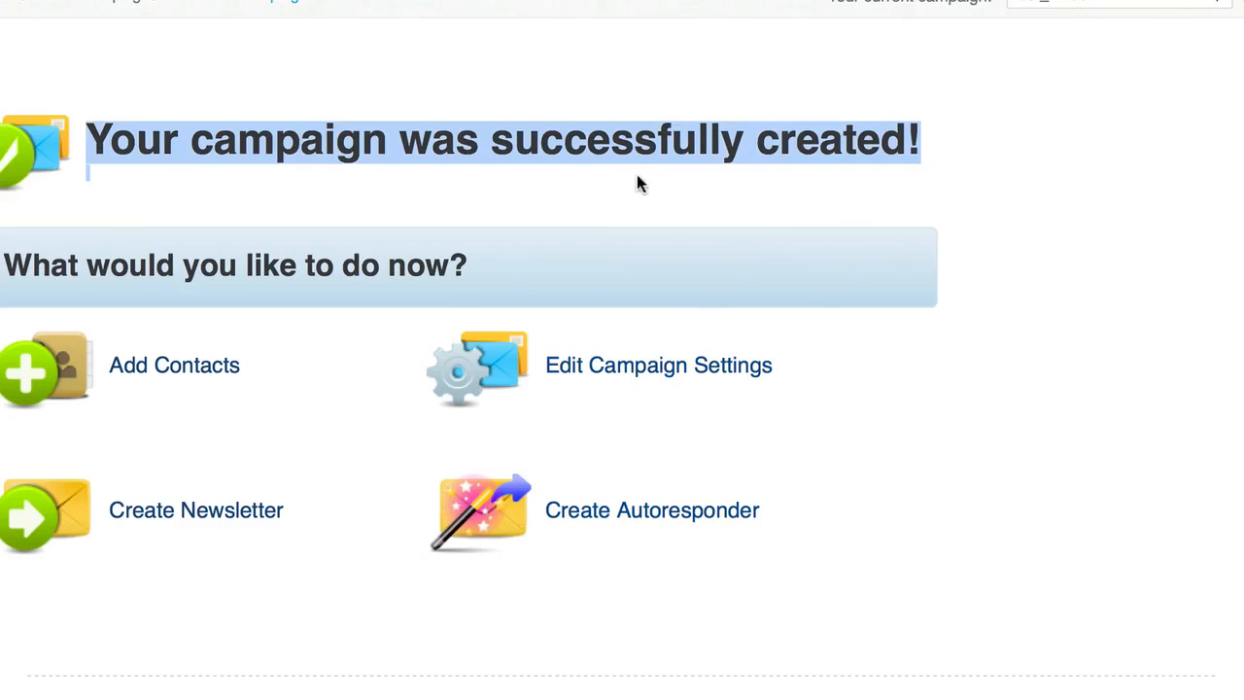
Step: Start creating a new web form in the test_itf100 campaign
mouse_move(724, 3)
scroll(846, 49, "up", 2)
mouse_move(784, 7)
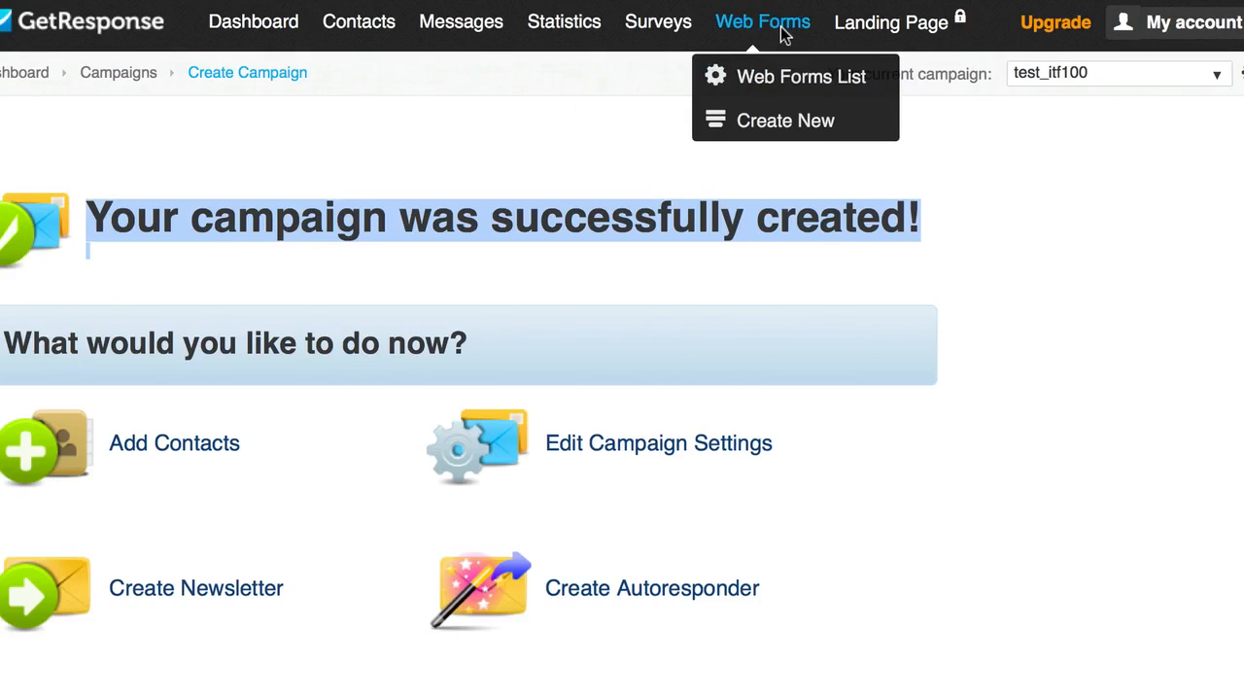
left_click(757, 124)
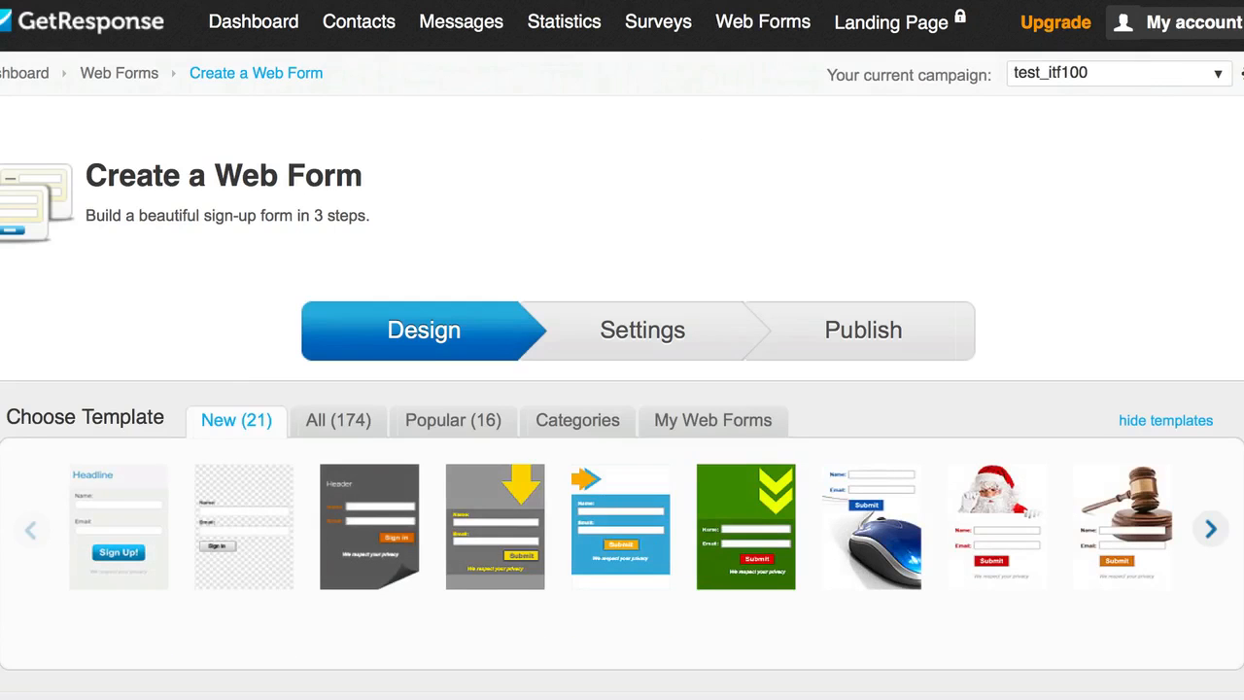
Step: Hide the web form's header, footer, name field, privacy note and powered-by line, leaving only the email field and sign-up button
scroll(622, 350, "down", 3)
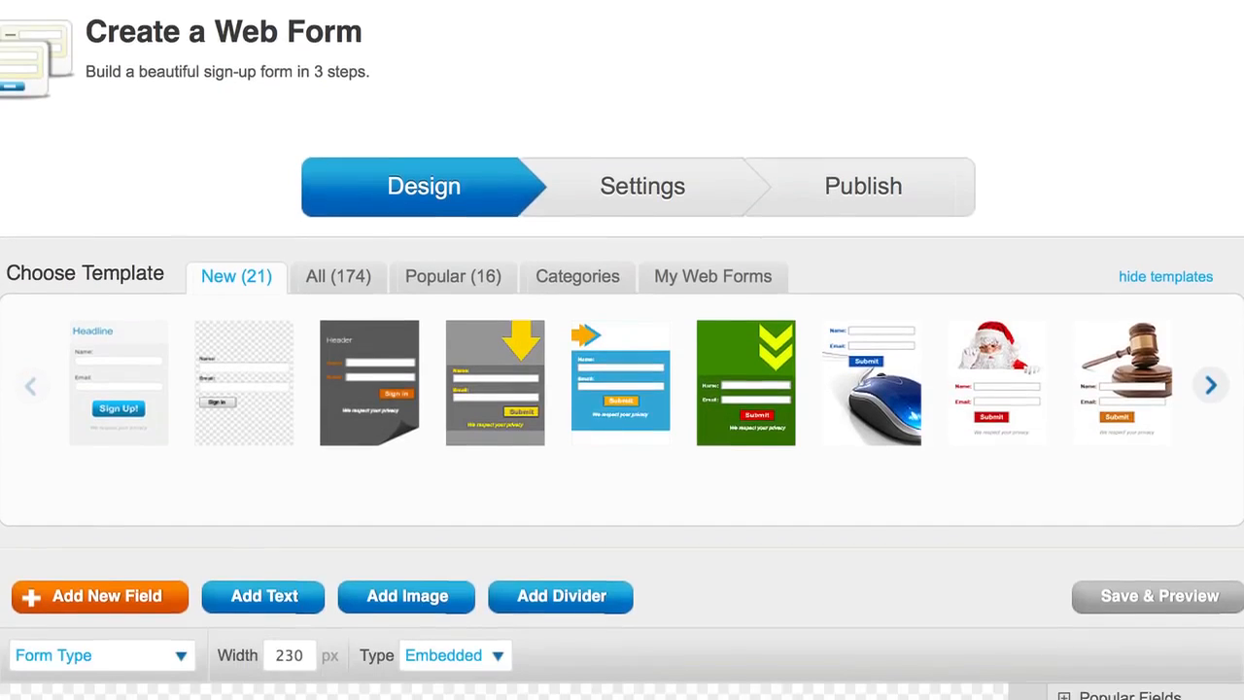
scroll(622, 350, "up", 2)
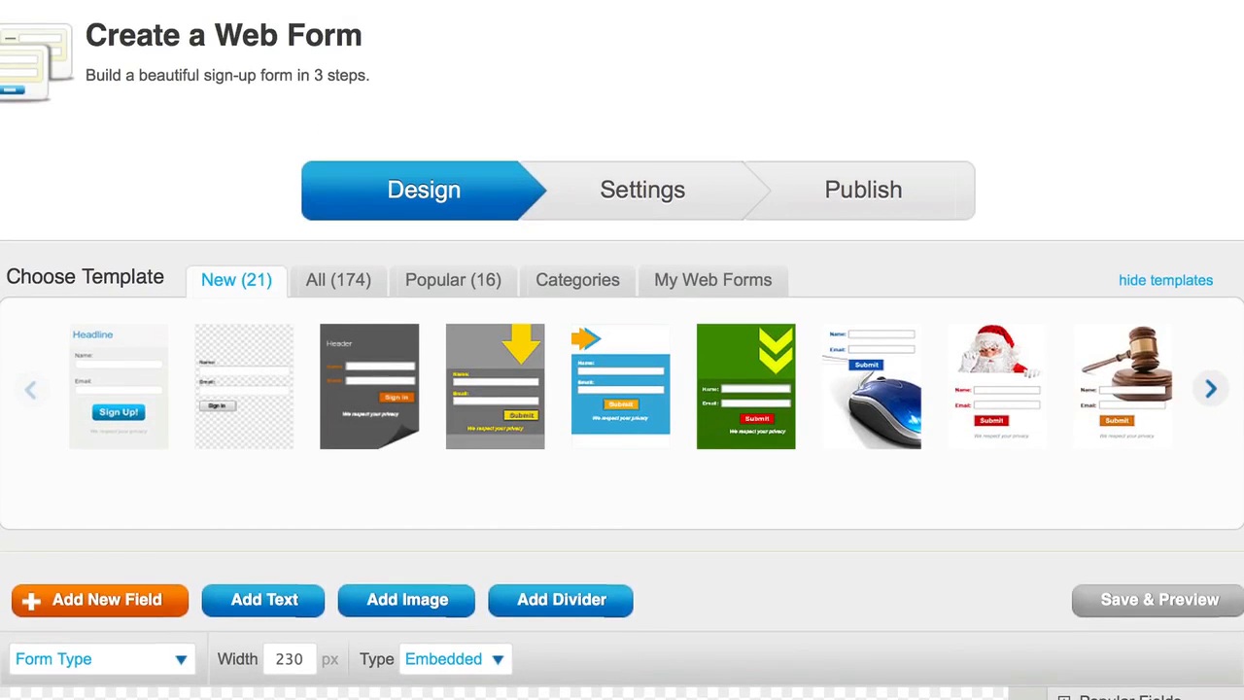
scroll(622, 350, "down", 6)
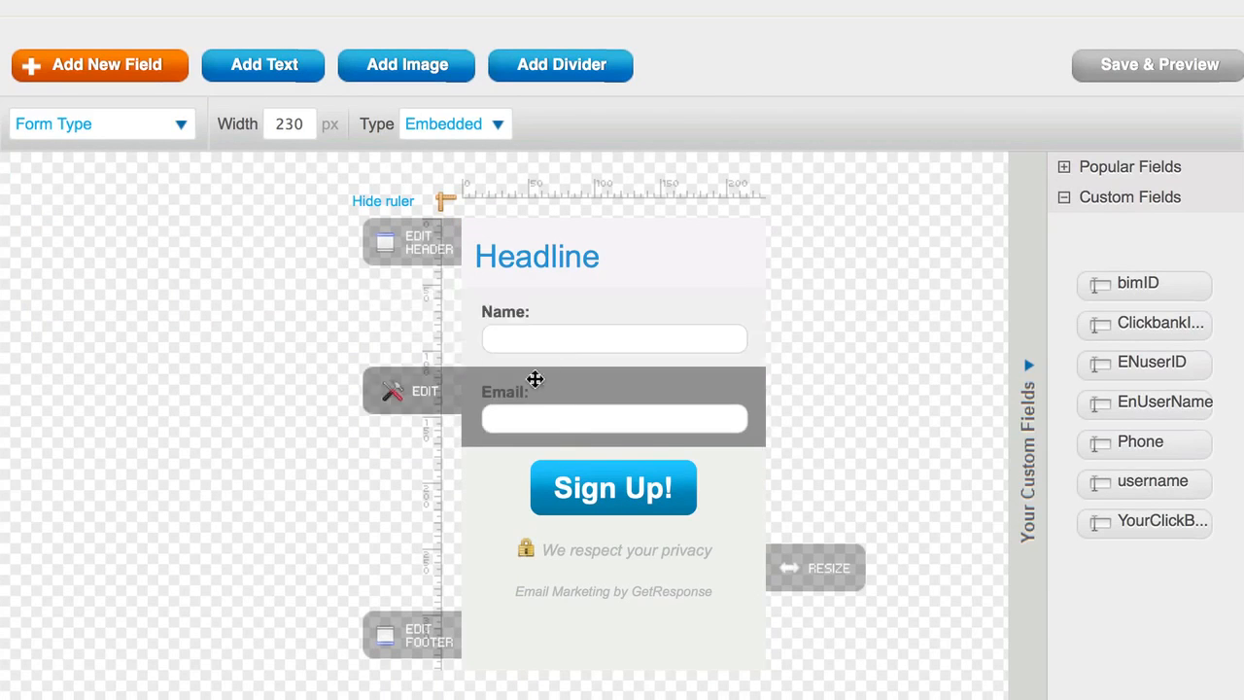
scroll(369, 361, "down", 3)
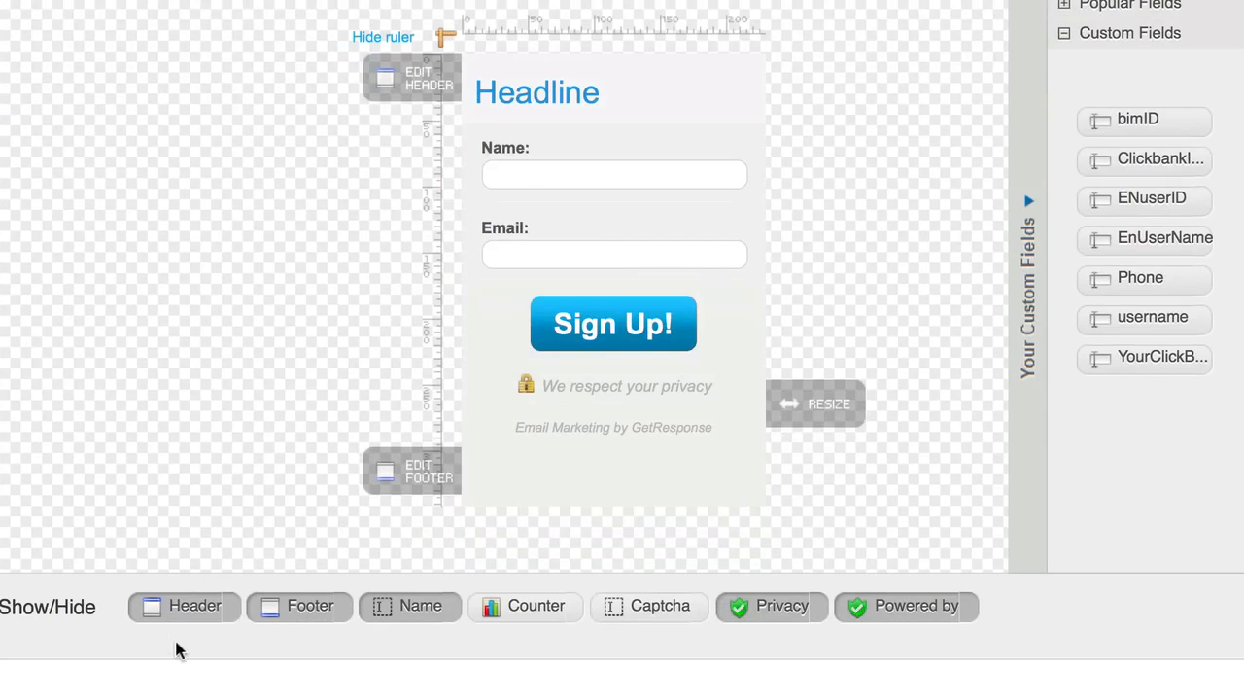
left_click(189, 613)
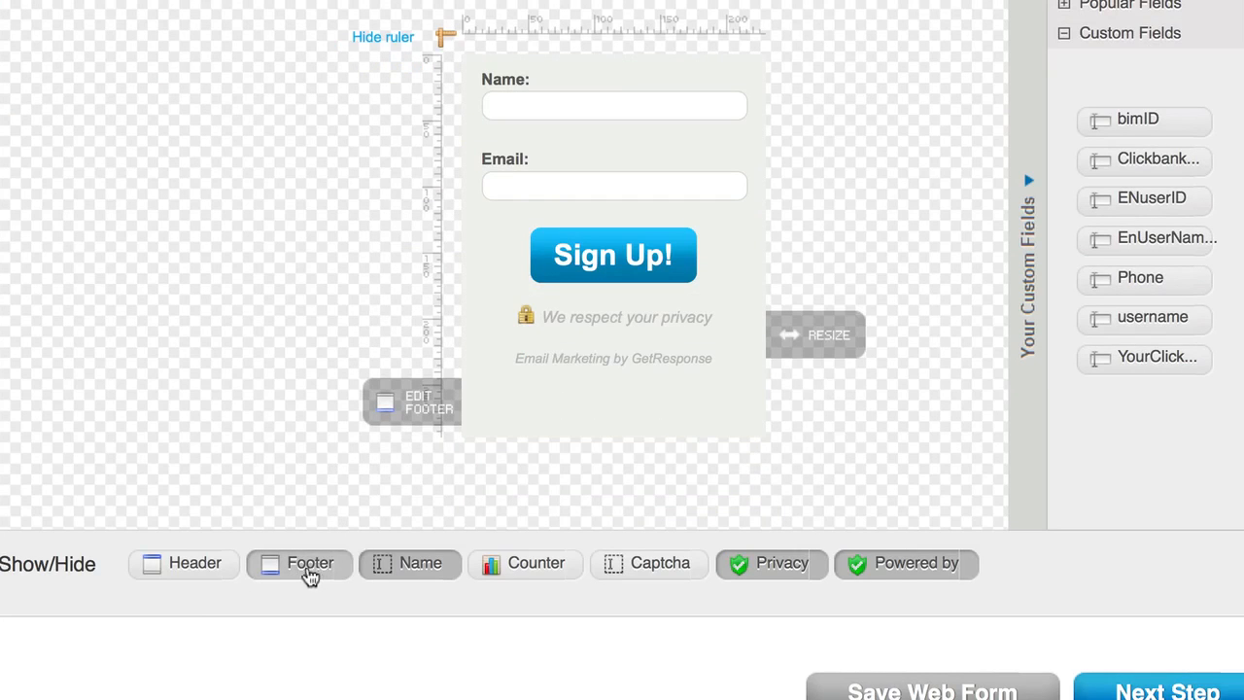
left_click(279, 577)
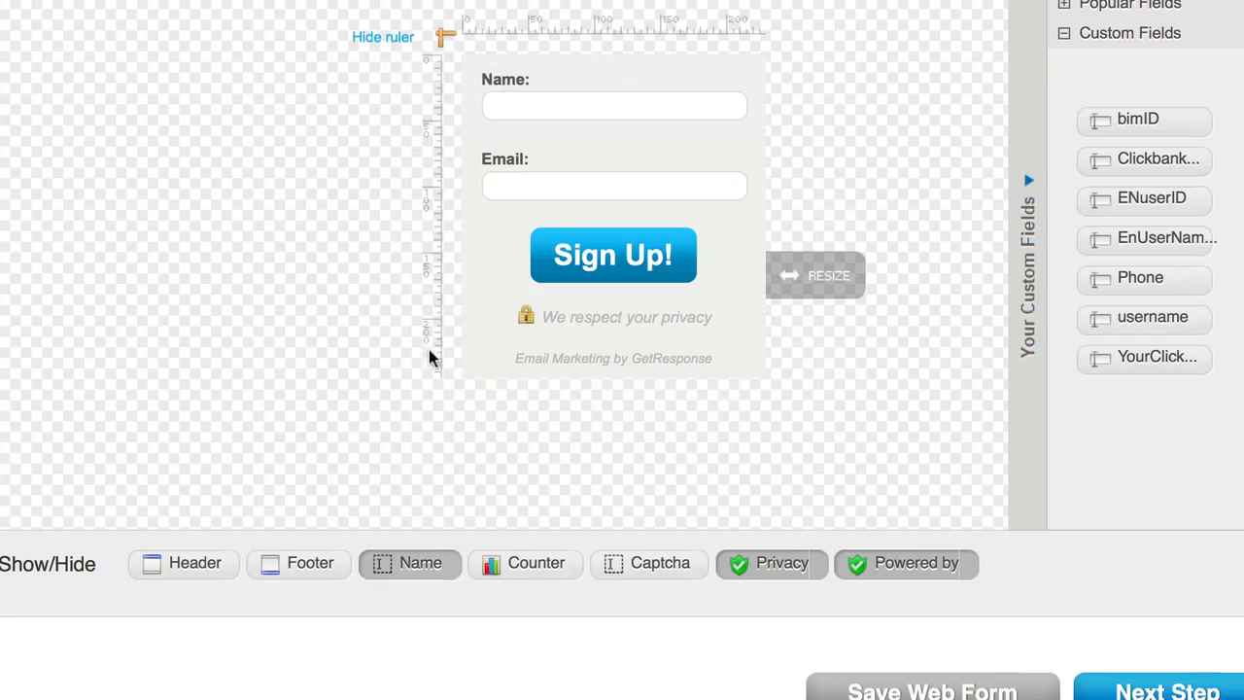
left_click(413, 574)
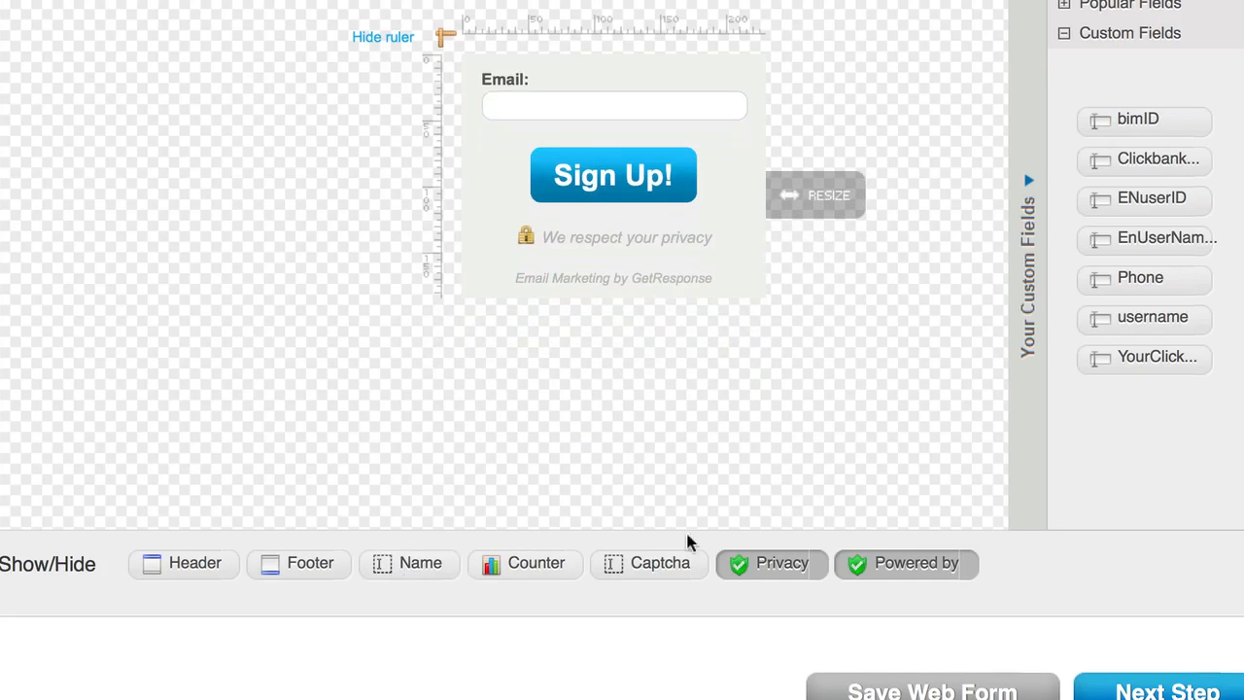
left_click(769, 580)
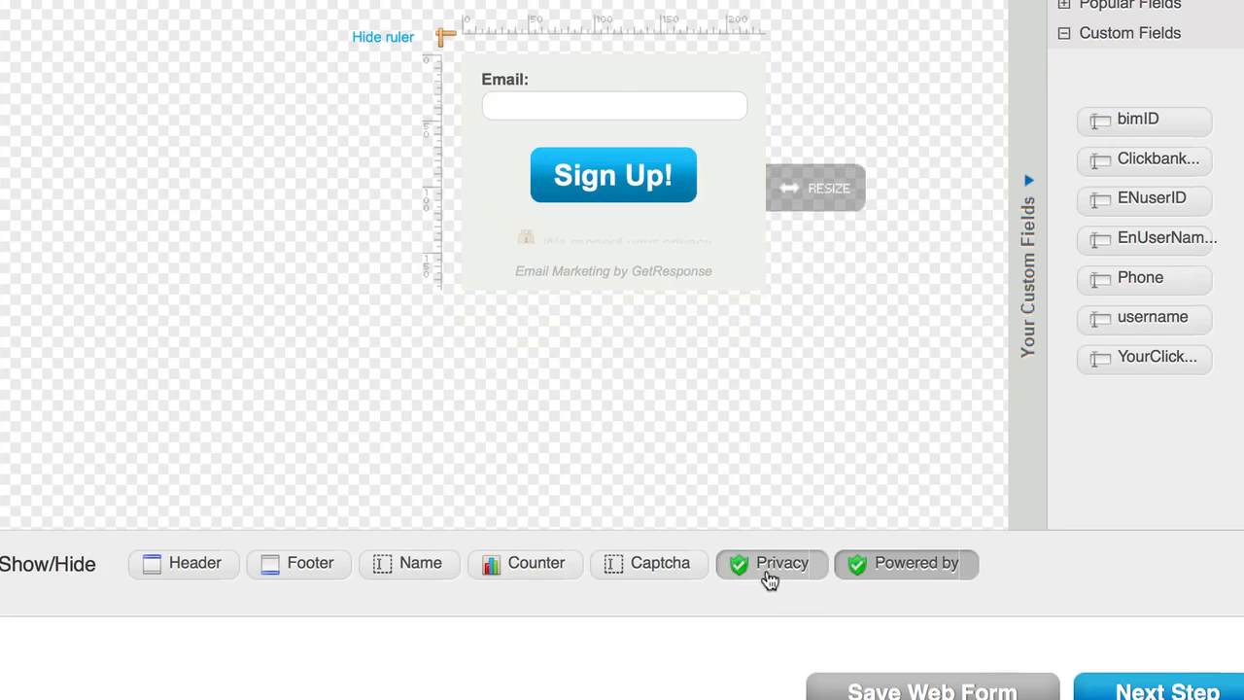
left_click(903, 568)
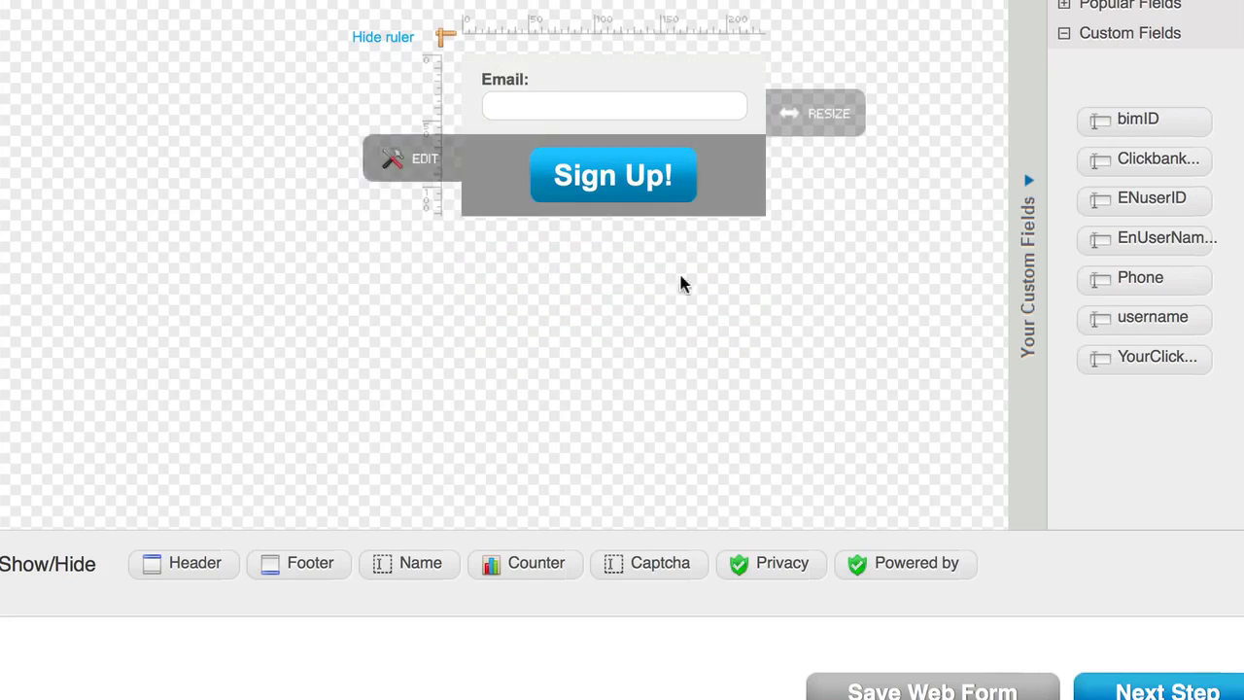
scroll(338, 512, "up", 3)
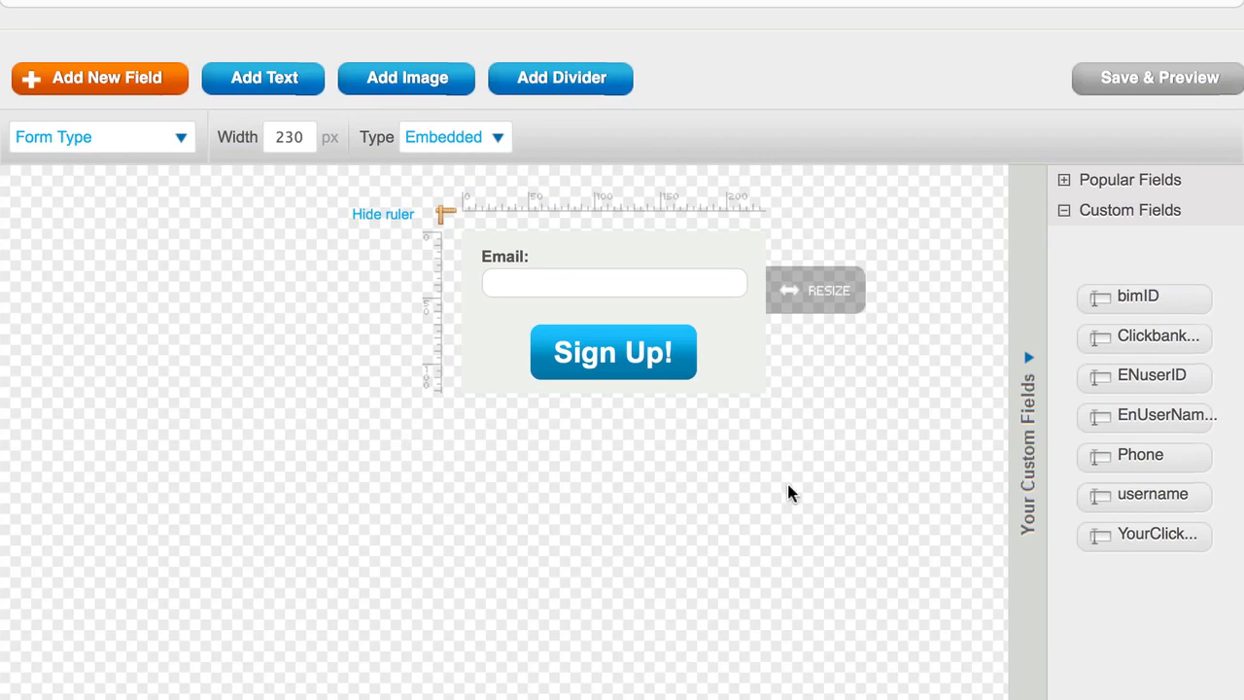
scroll(788, 495, "down", 3)
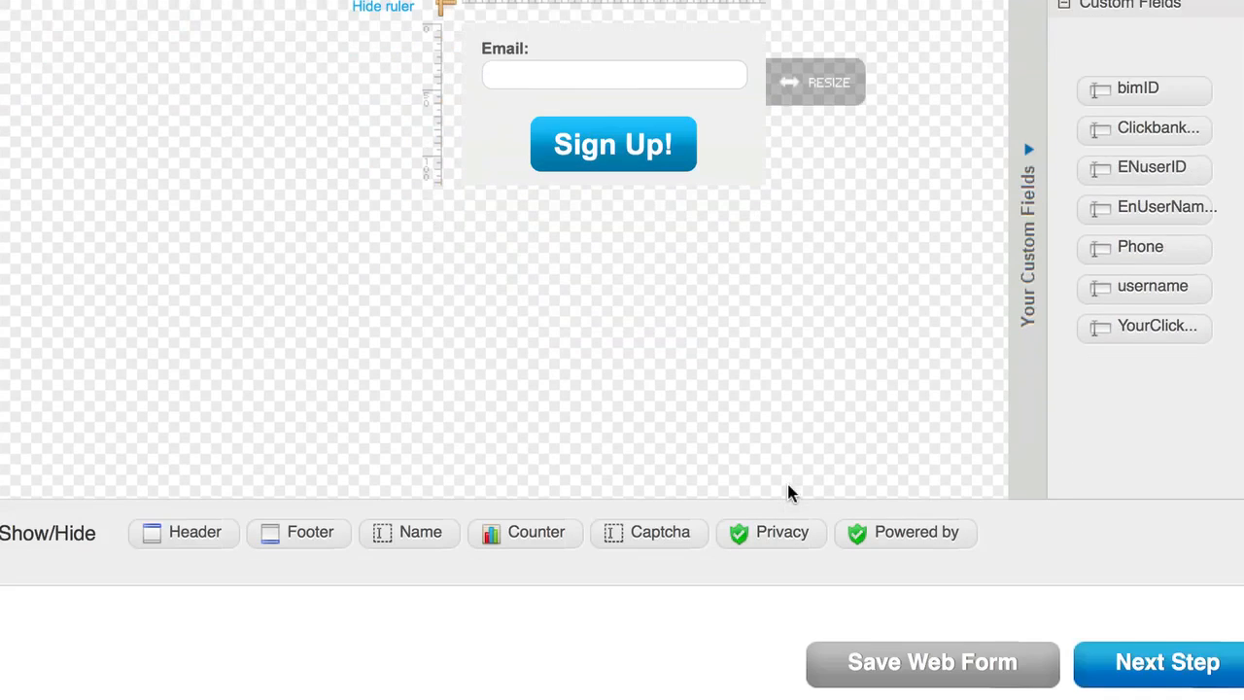
left_click(1162, 661)
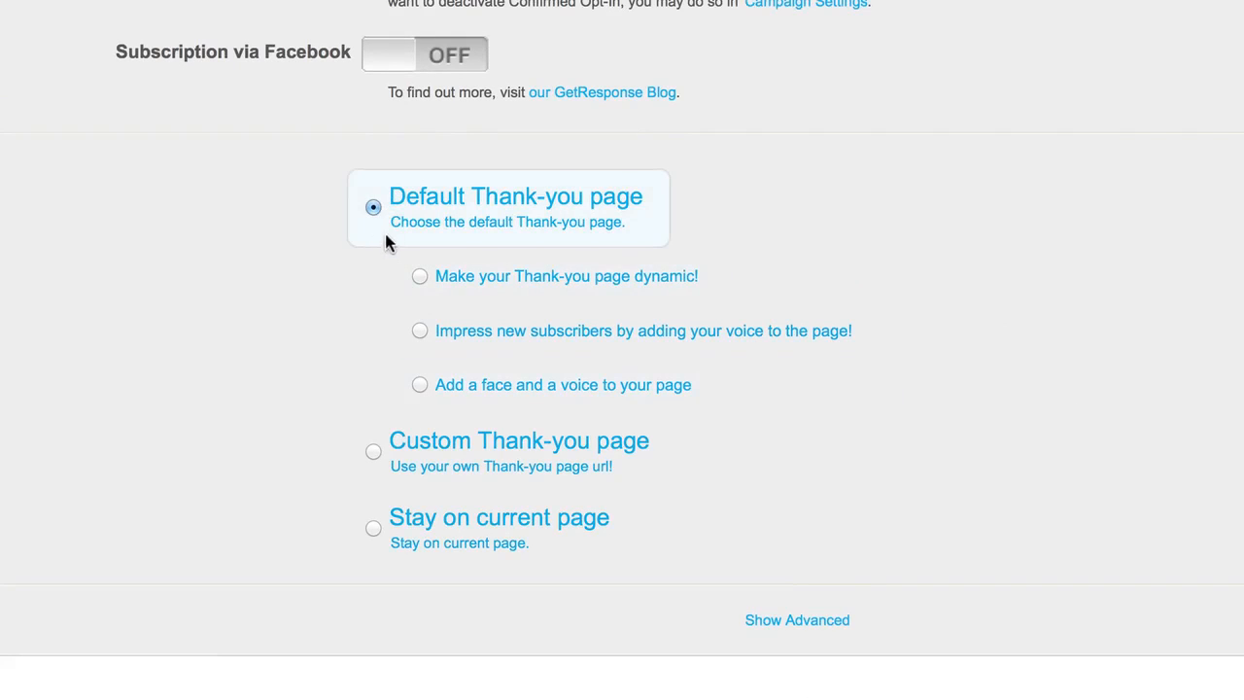
left_click(373, 209)
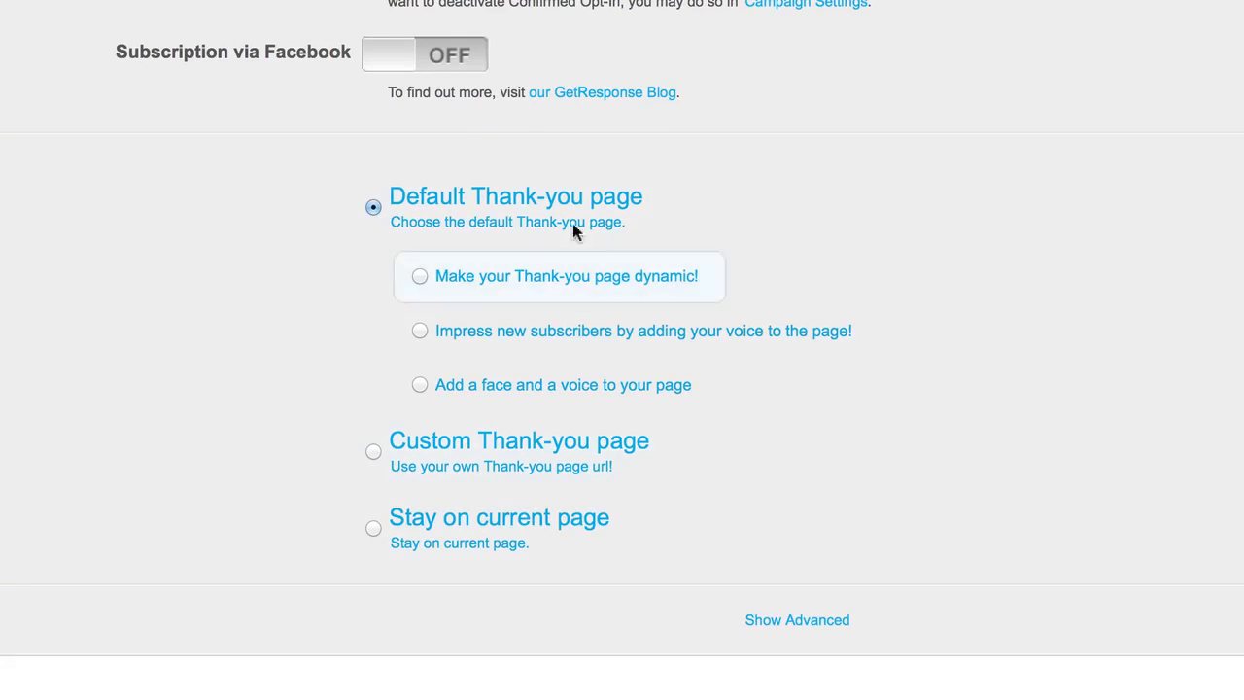
left_click(373, 452)
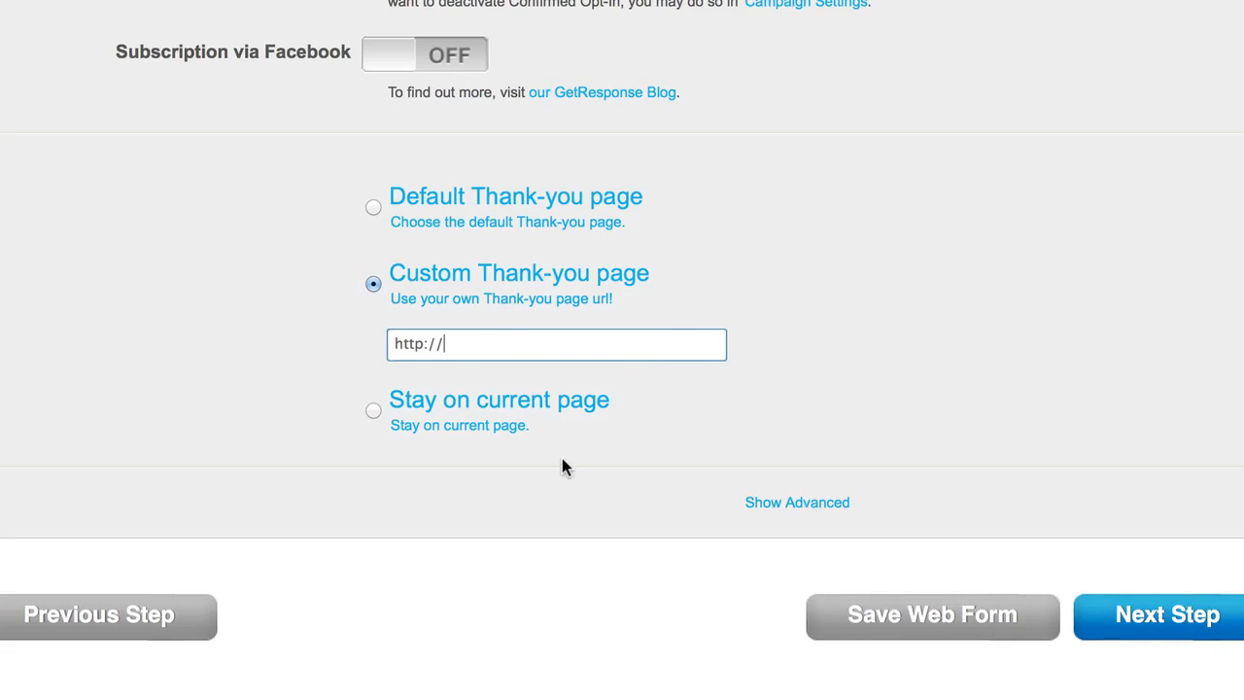
type("google.com")
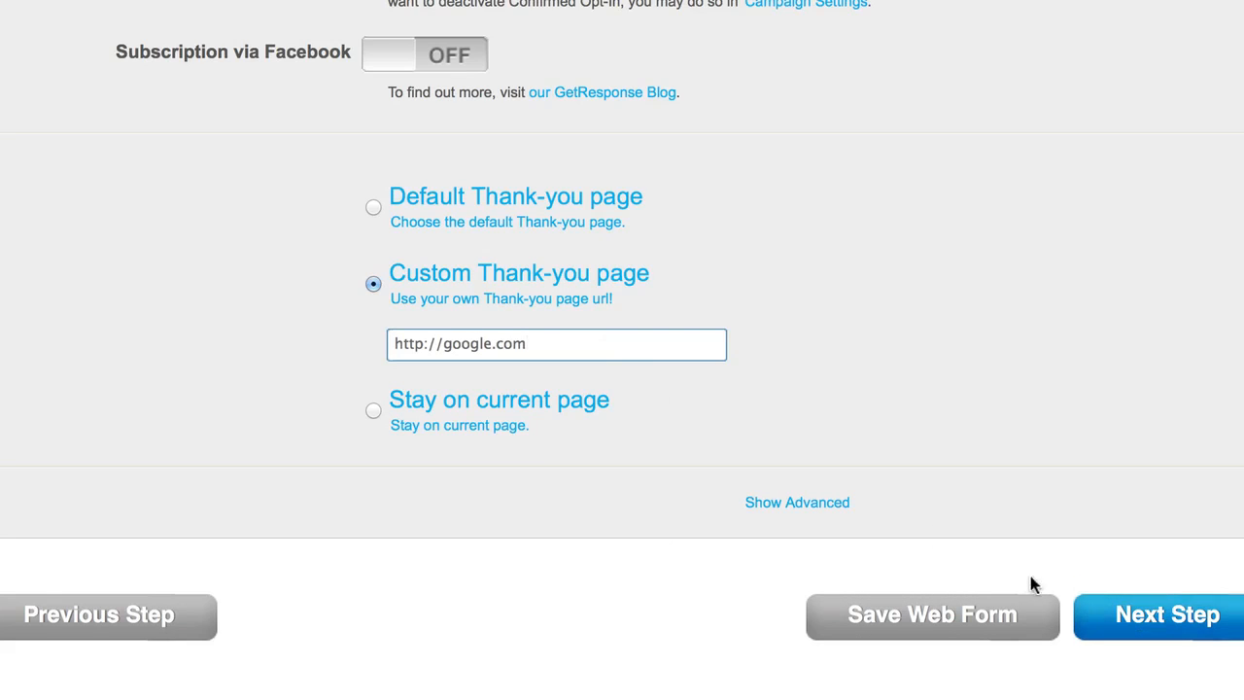
left_click(1162, 624)
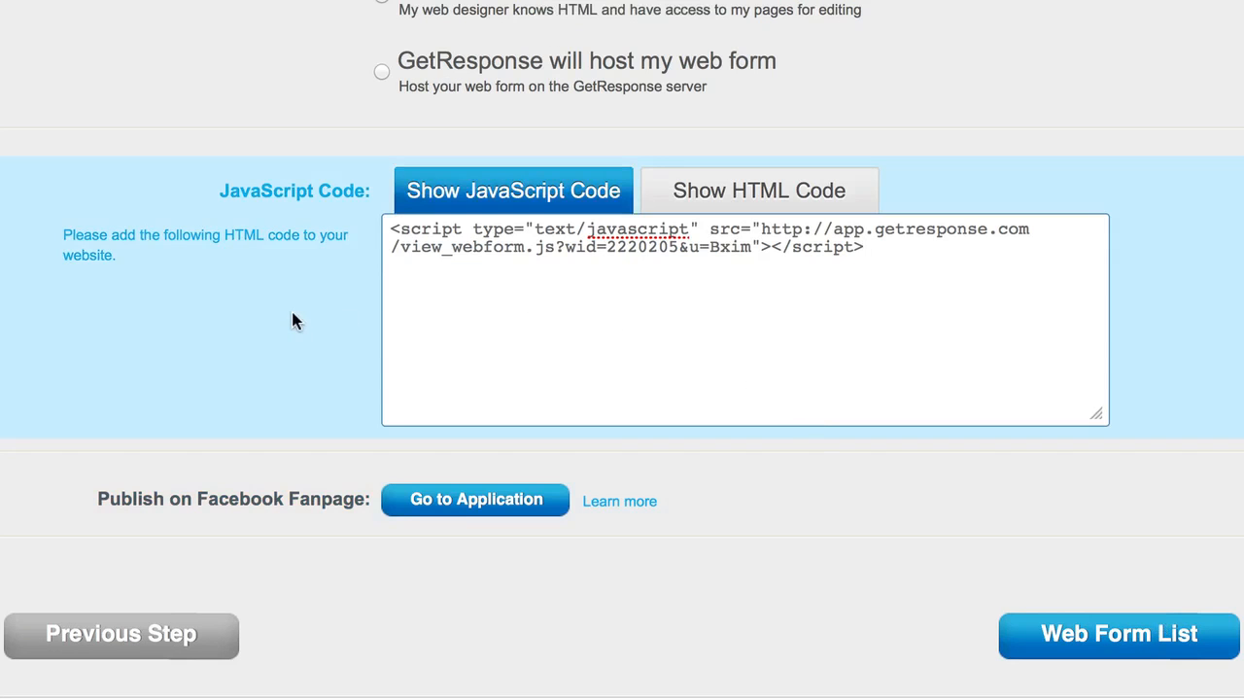
Step: Show the web form's HTML code and exclude the CSS styles from it
left_click(497, 318)
left_click(742, 198)
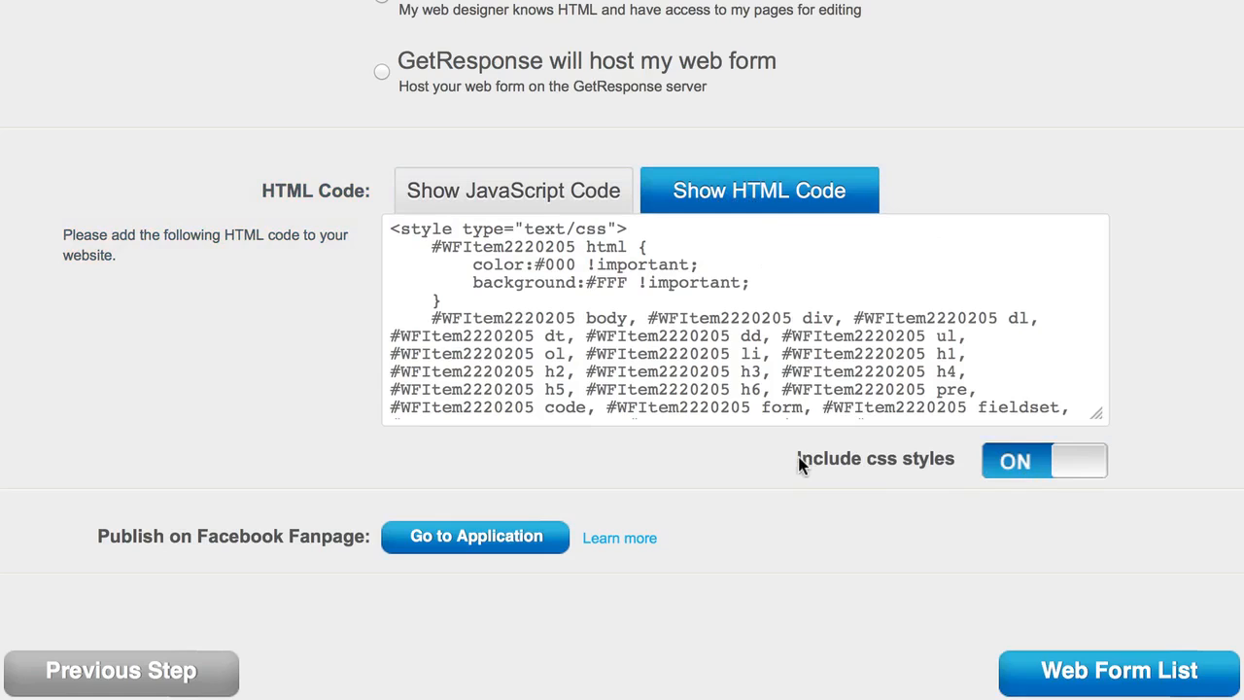
left_click_drag(801, 459, 916, 464)
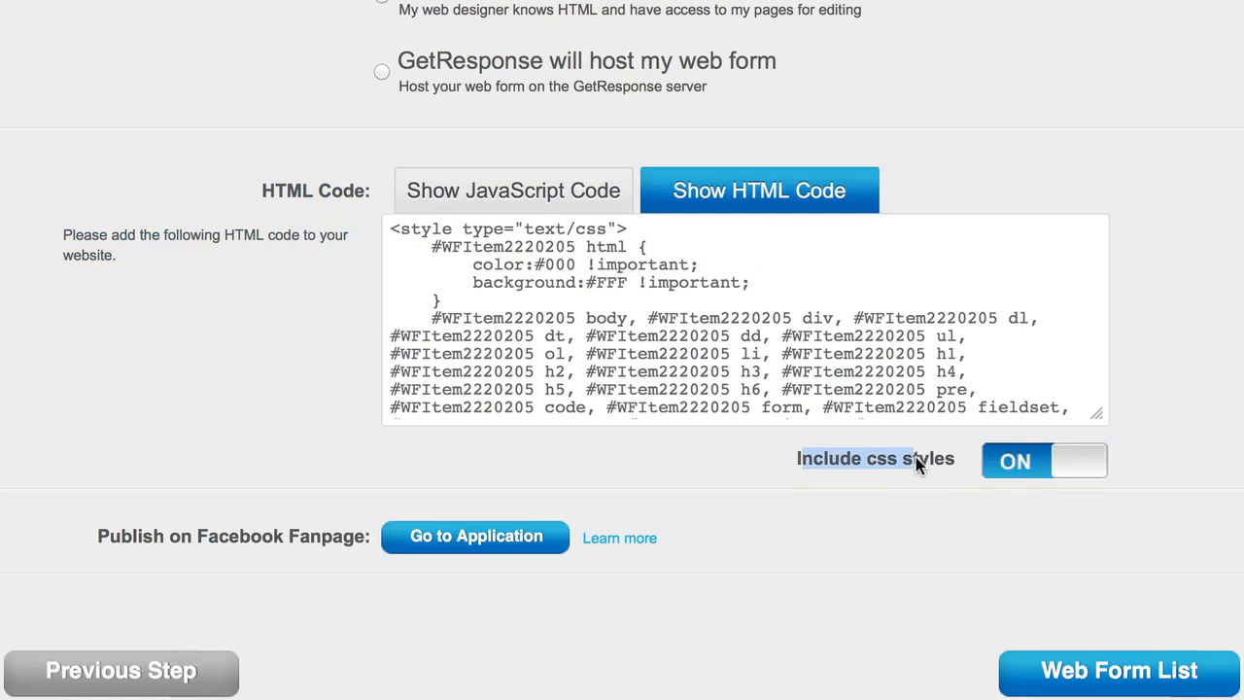
left_click(1069, 464)
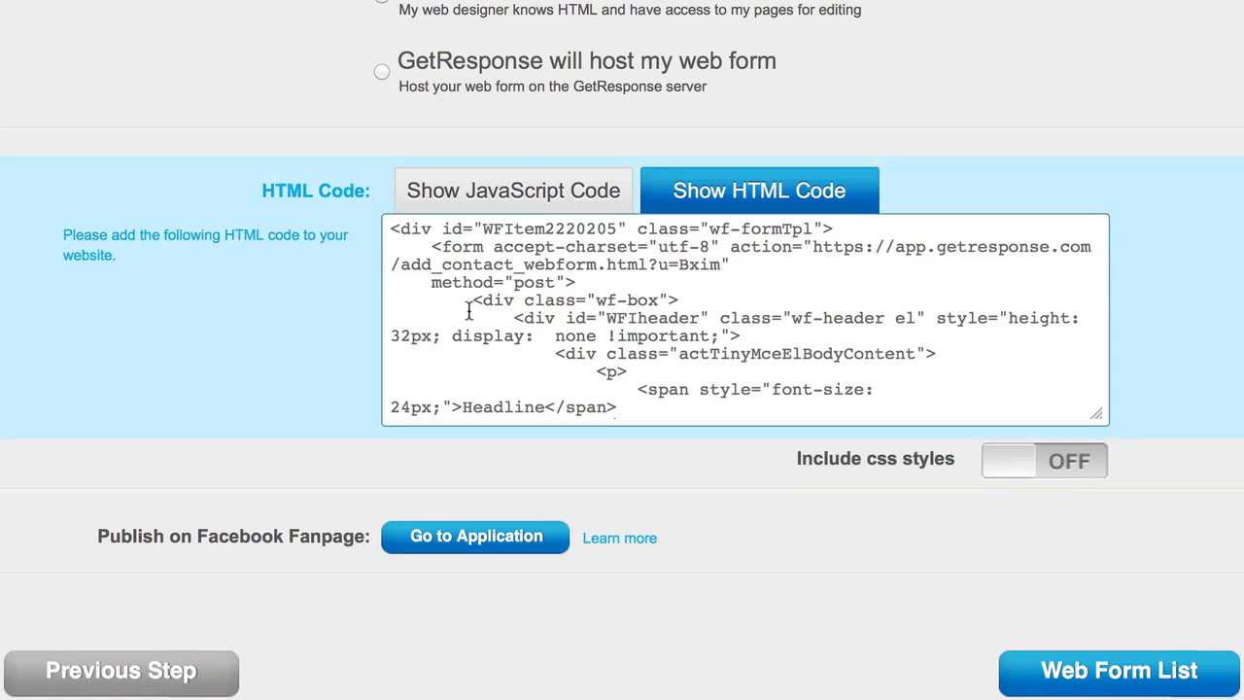
Step: Select the web form's entire HTML code, from the opening div to the closing script tag
left_click_drag(392, 228, 998, 409)
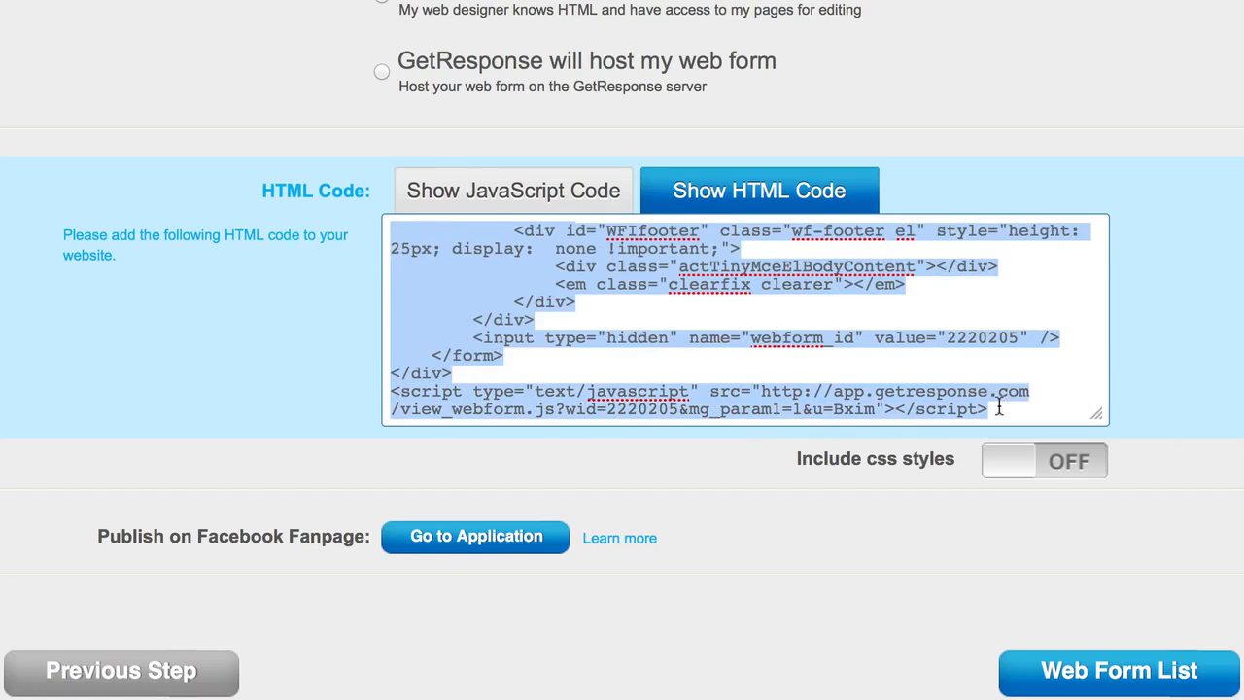
left_click(992, 409)
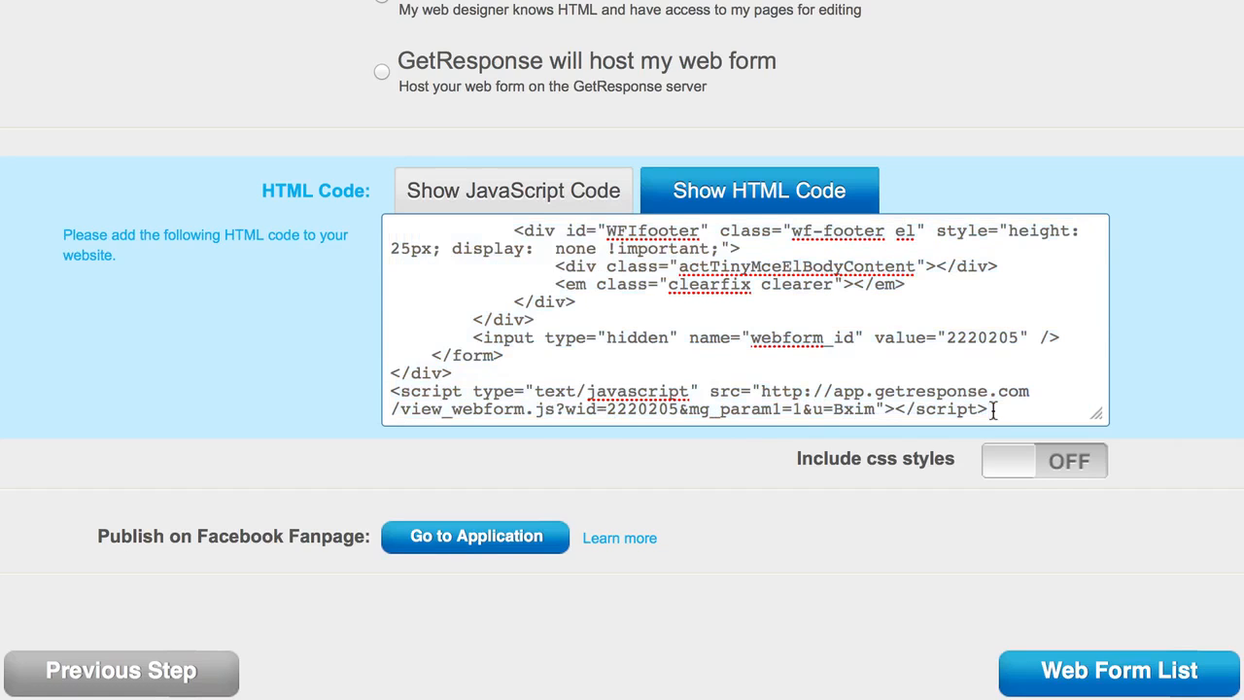
left_click_drag(993, 409, 390, 230)
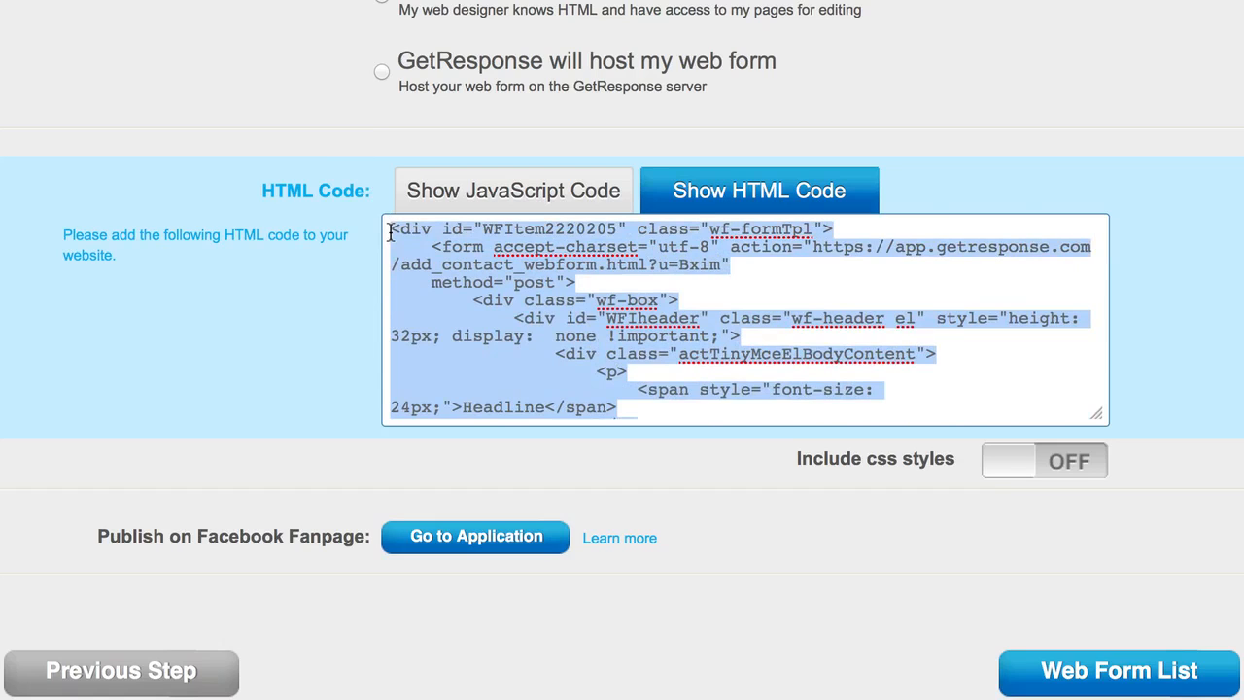
left_click(390, 230)
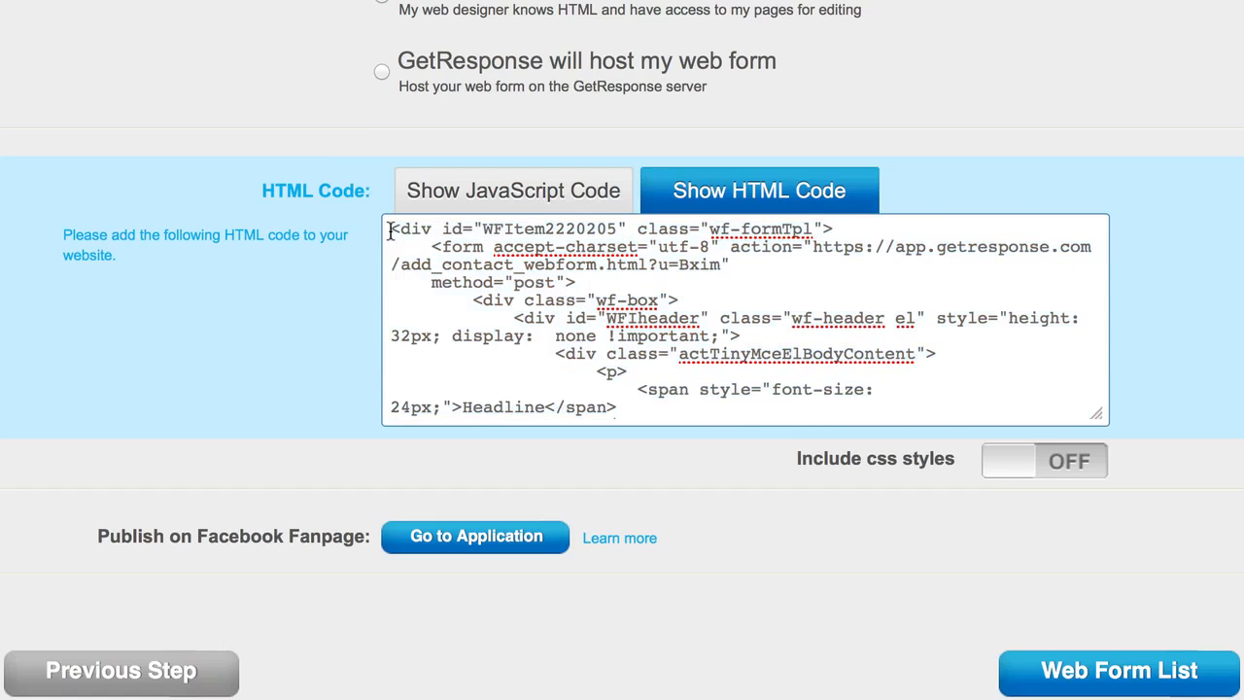
left_click_drag(389, 230, 1013, 453)
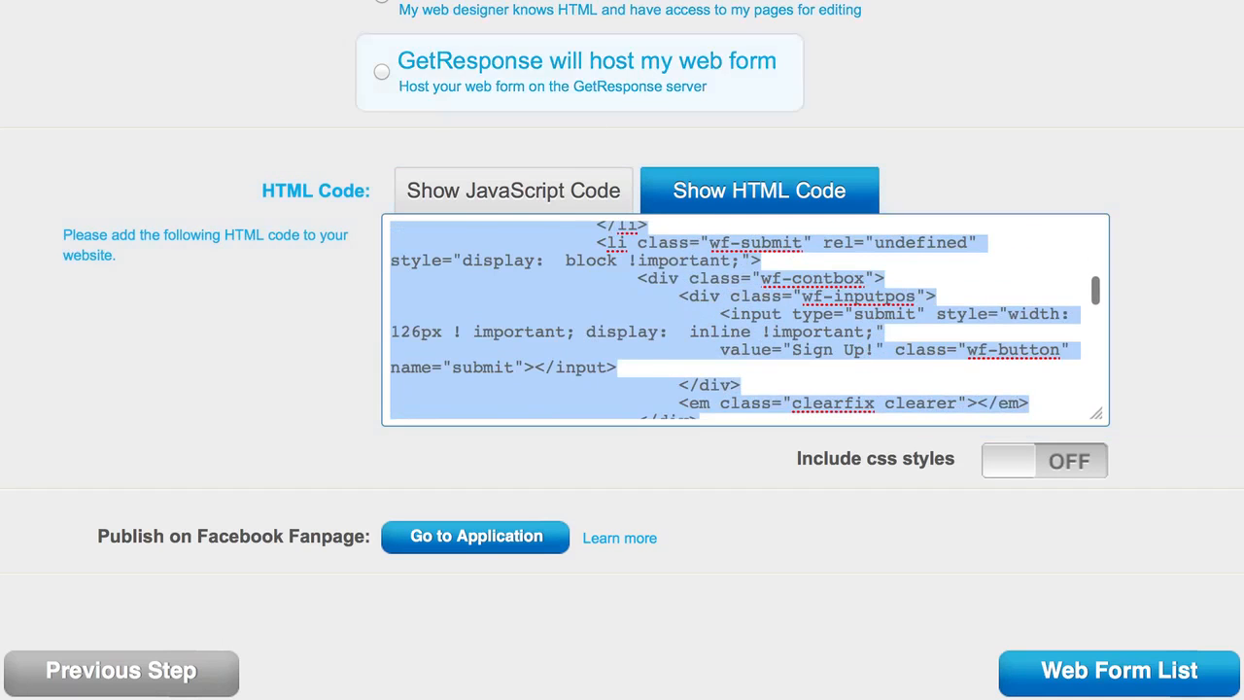